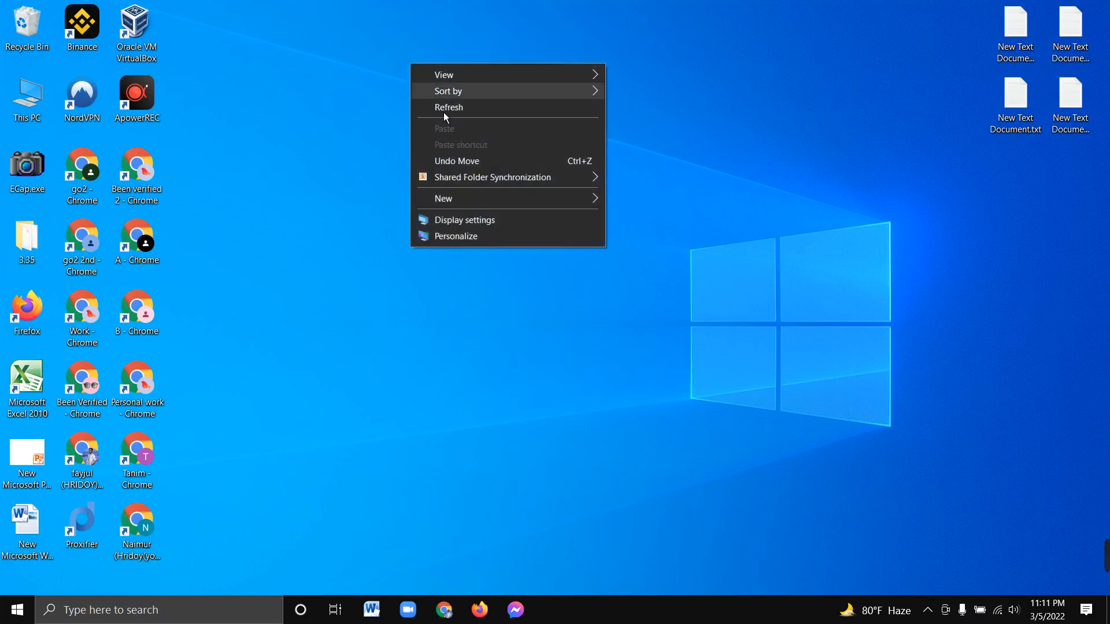
pyautogui.click(456, 107)
pyautogui.rightClick(456, 106)
pyautogui.click(484, 147)
pyautogui.rightClick(439, 104)
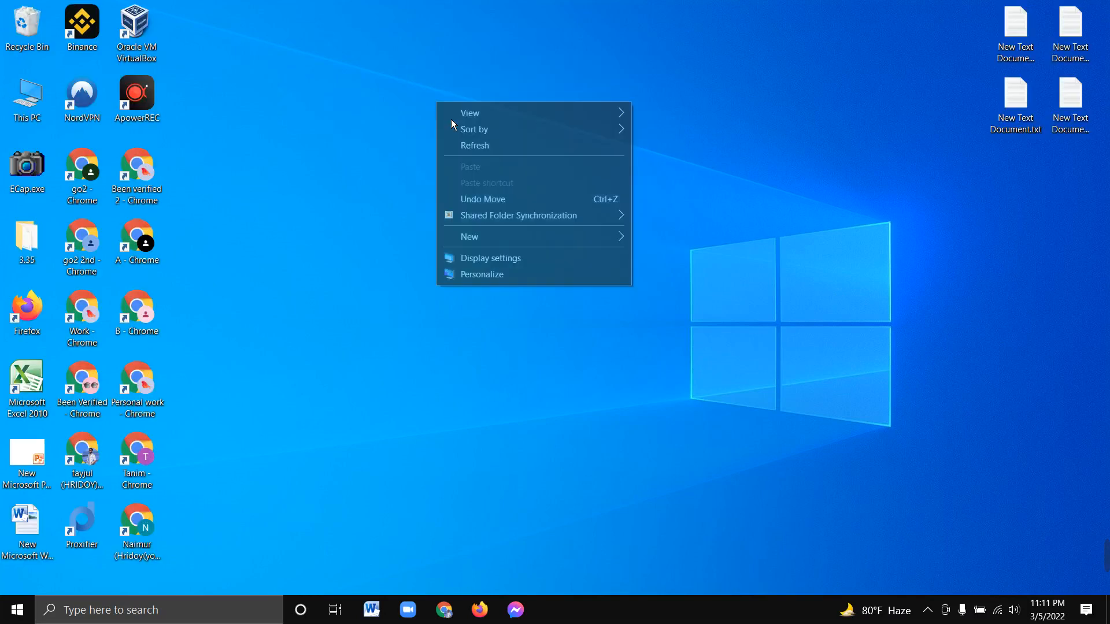
pyautogui.click(454, 145)
pyautogui.rightClick(434, 93)
pyautogui.click(457, 135)
pyautogui.rightClick(458, 100)
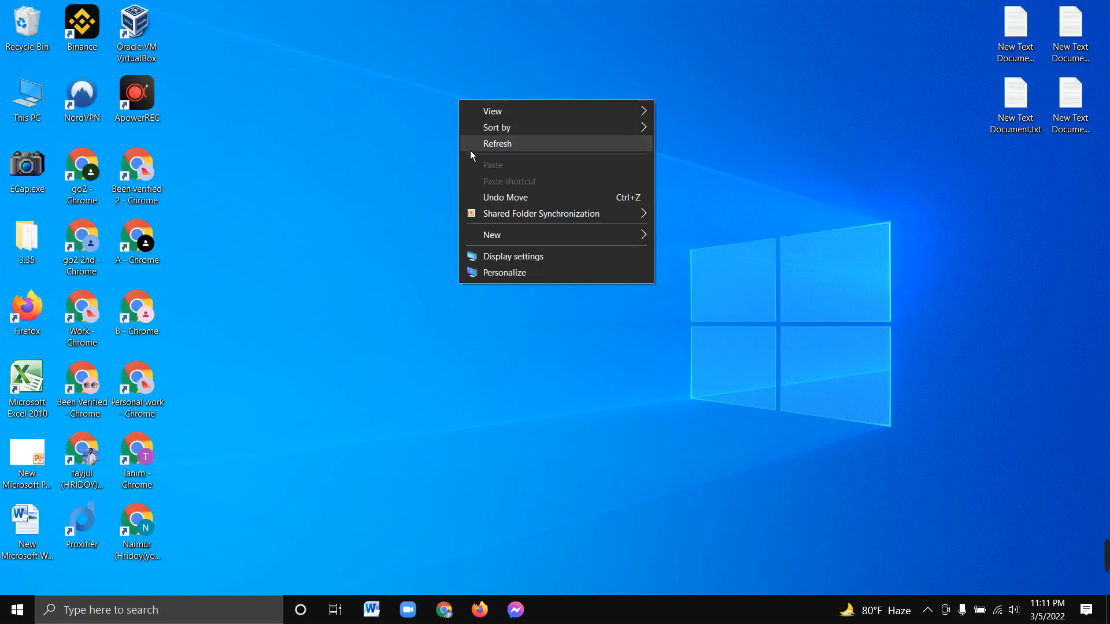
pyautogui.click(470, 141)
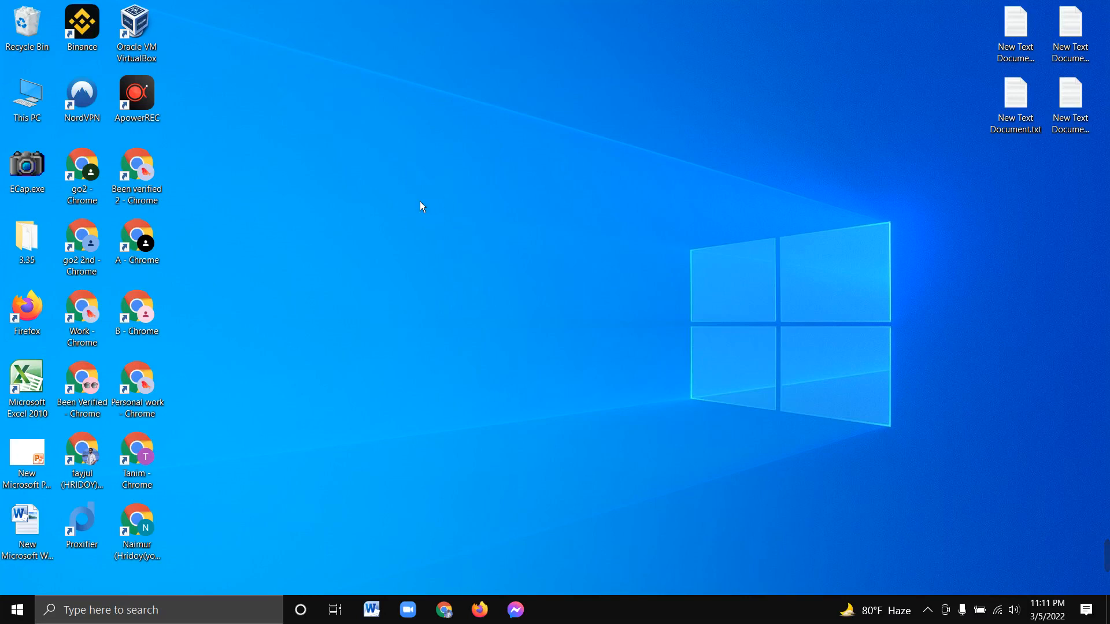
pyautogui.rightClick(299, 138)
pyautogui.click(352, 181)
# - Open Chrome with the account owner's profile from the desktop and search Google for "microsoft account"
pyautogui.doubleClick(144, 533)
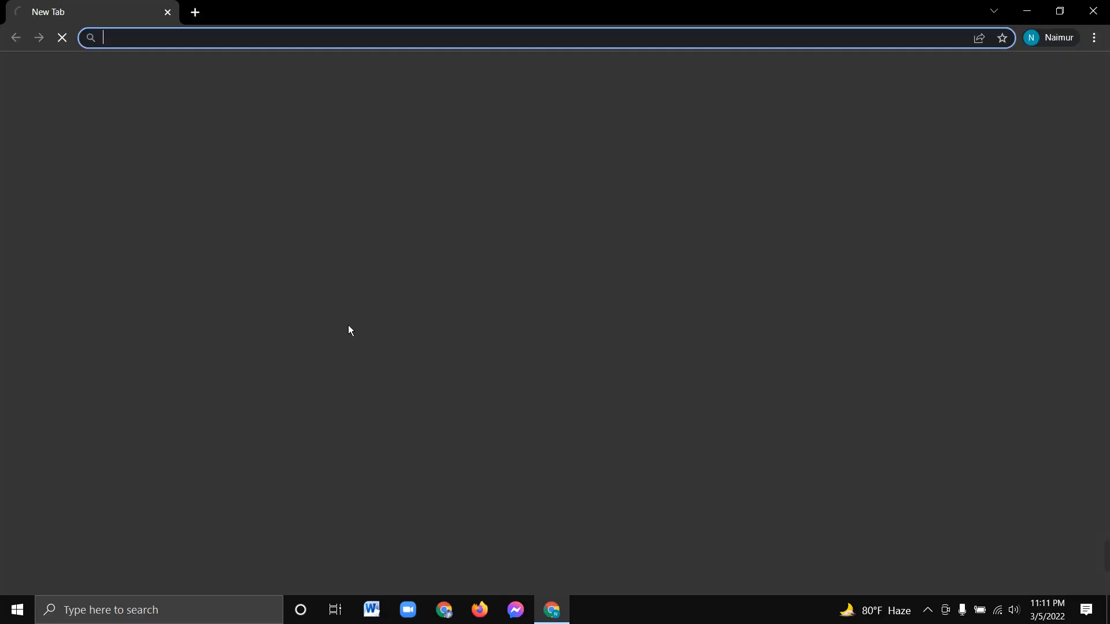
pyautogui.click(272, 37)
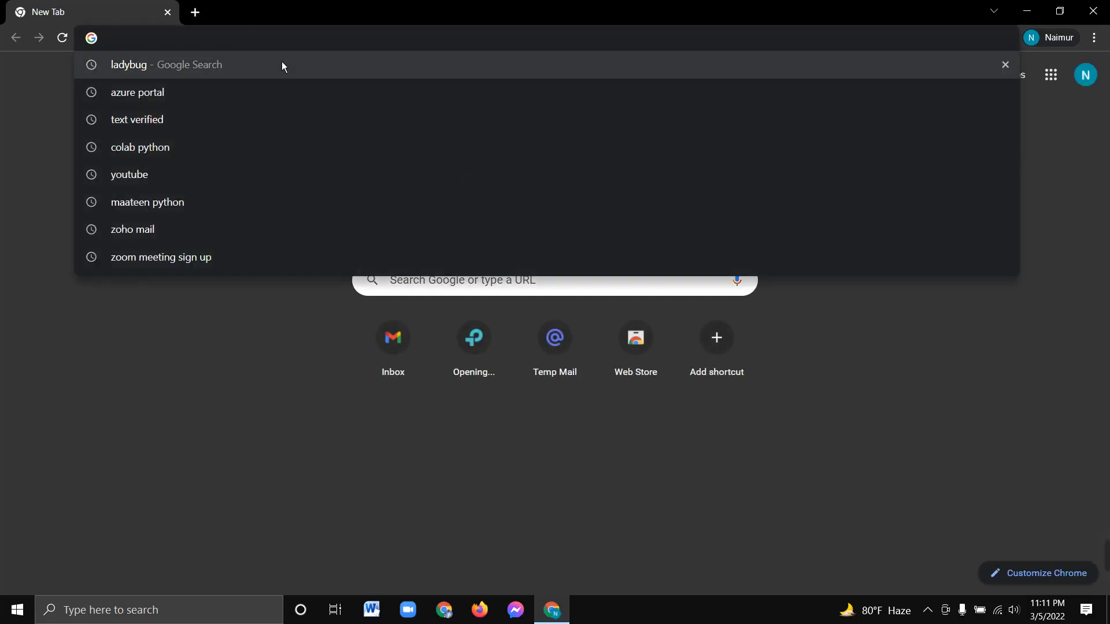
pyautogui.write('microsoft account')
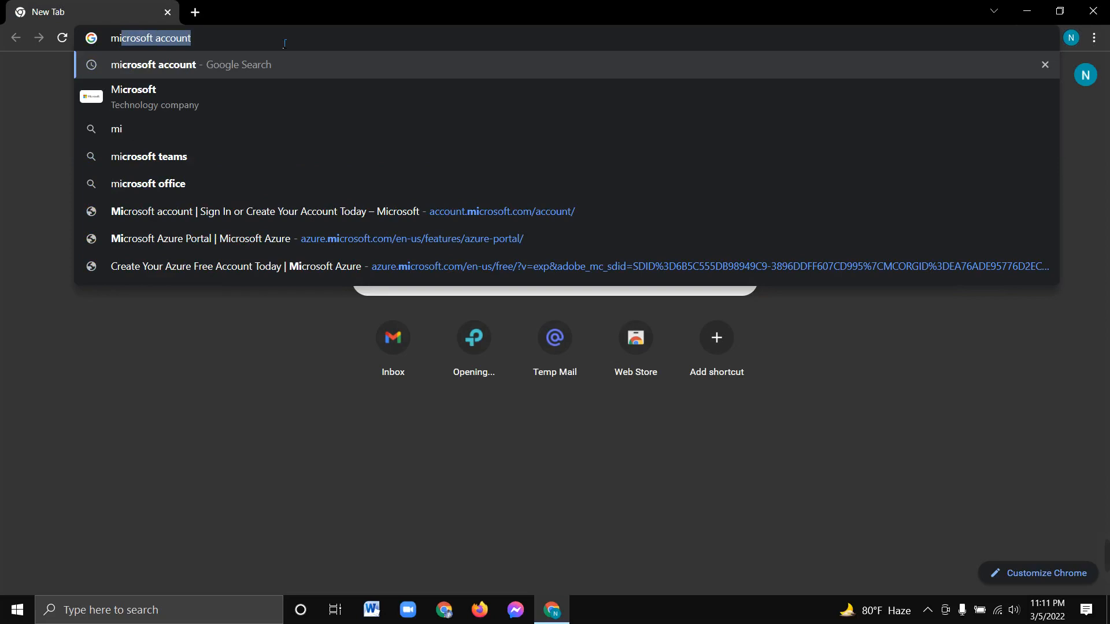
pyautogui.press('Right')
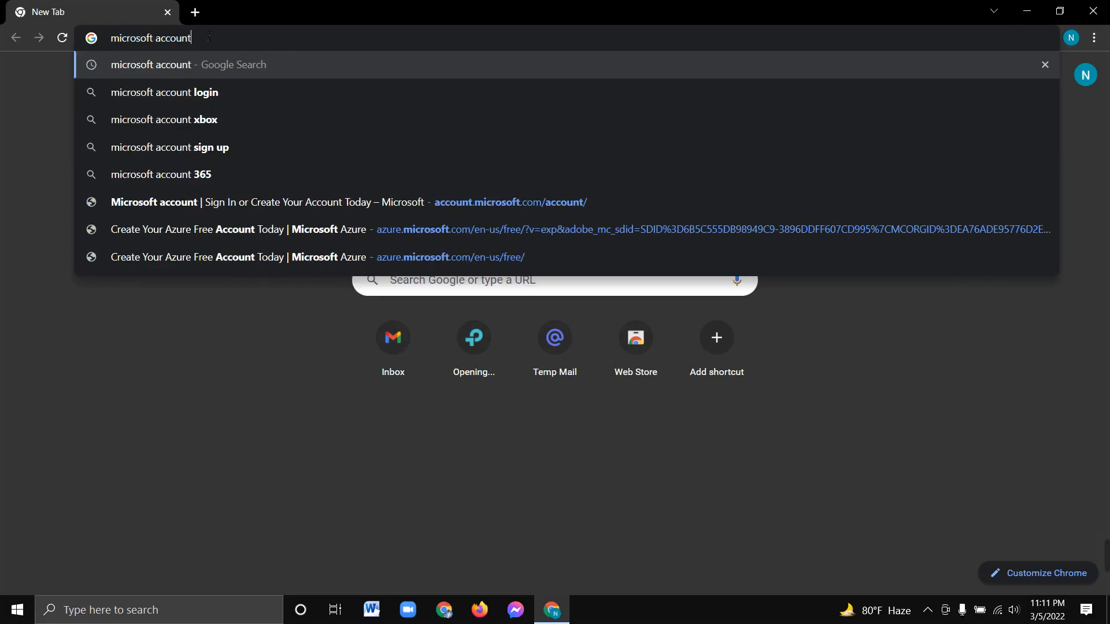
pyautogui.hotkey('shift', 'Left')
pyautogui.hotkey('shift', 'Left')
pyautogui.hotkey('shift', 'Left')
pyautogui.hotkey('shift', 'Left')
pyautogui.hotkey('shift', 'Left')
pyautogui.hotkey('shift', 'Left')
pyautogui.hotkey('shift', 'Left')
pyautogui.hotkey('shift', 'Left')
pyautogui.hotkey('shift', 'Left')
pyautogui.hotkey('shift', 'Left')
pyautogui.hotkey('shift', 'Left')
pyautogui.hotkey('shift', 'Left')
pyautogui.hotkey('shift', 'Left')
pyautogui.hotkey('shift', 'Left')
pyautogui.hotkey('shift', 'Left')
pyautogui.hotkey('shift', 'Left')
pyautogui.hotkey('shift', 'Left')
pyautogui.press('Right')
pyautogui.press('Return')
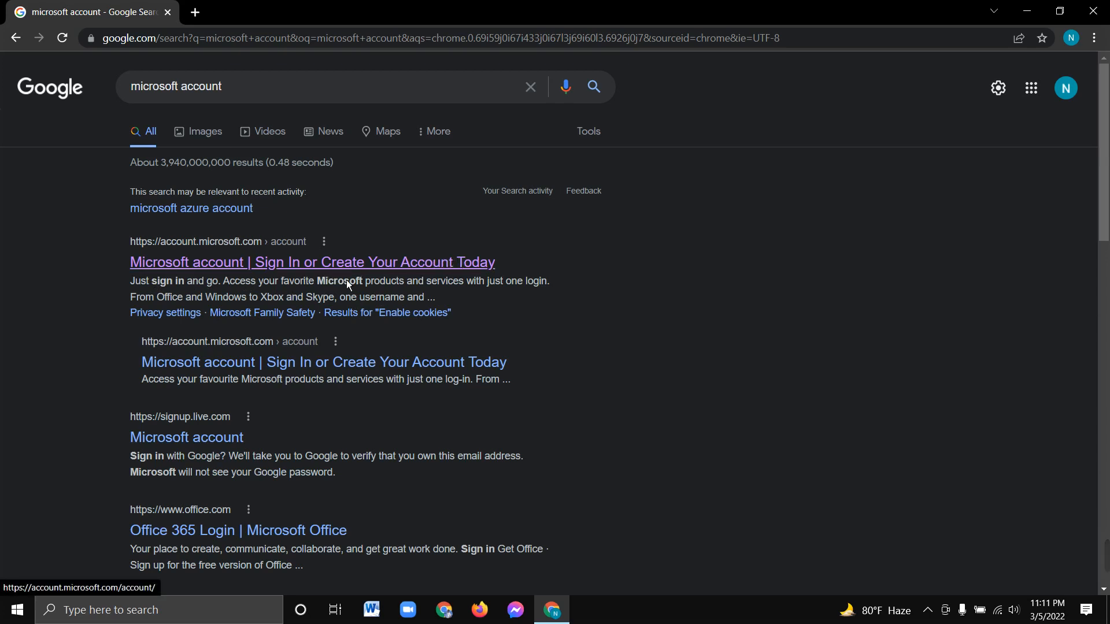
# - Open the Microsoft account site from the results and start creating an account with a new email address
pyautogui.click(233, 269)
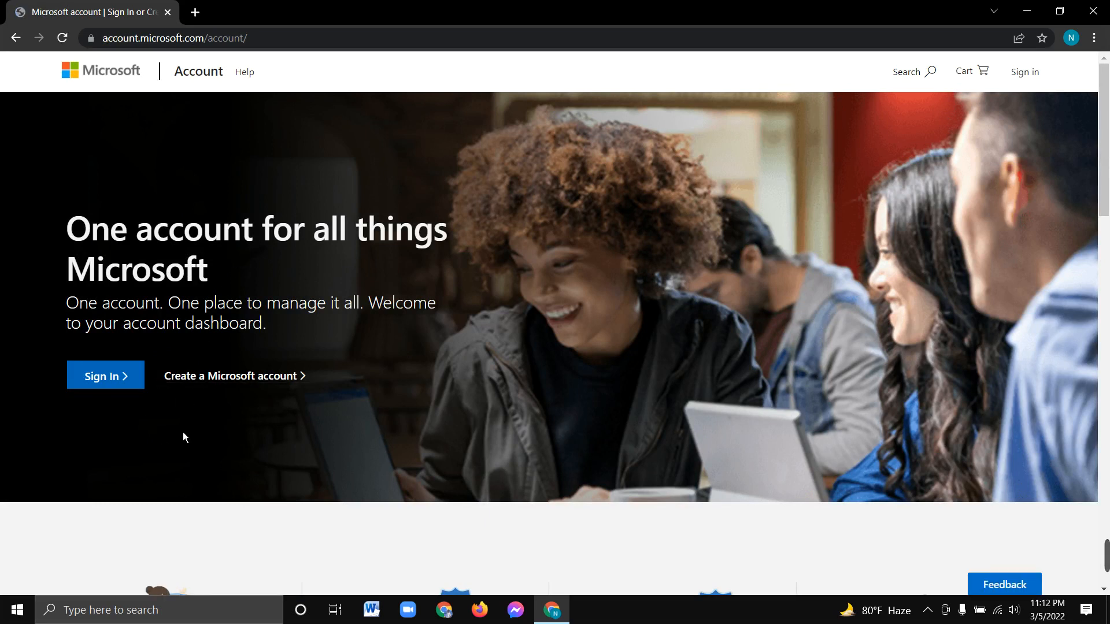
pyautogui.click(266, 386)
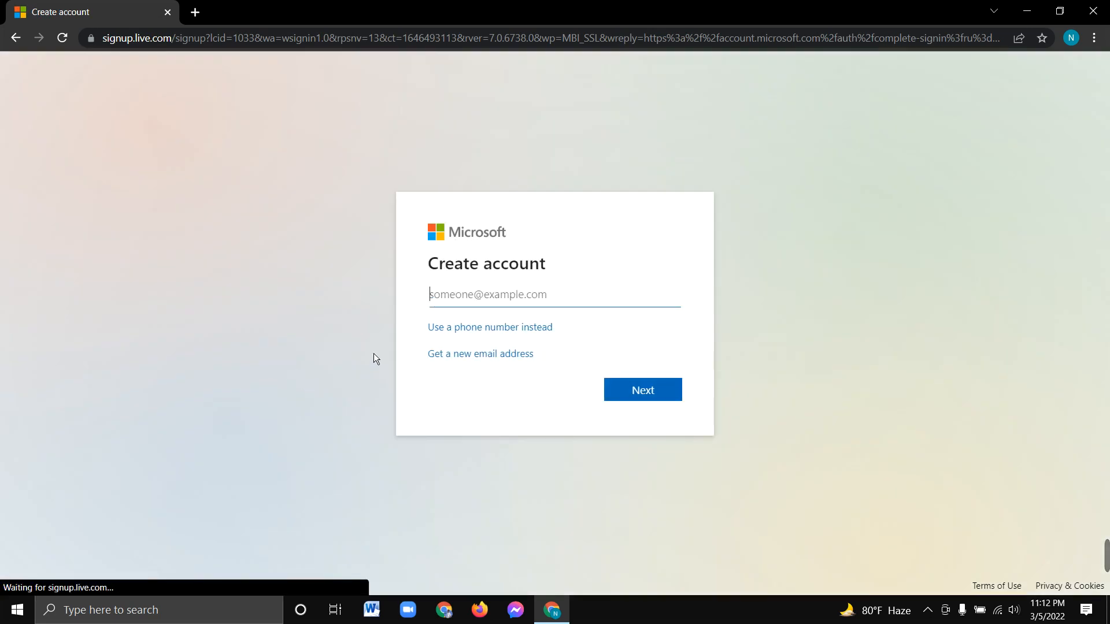
pyautogui.click(486, 360)
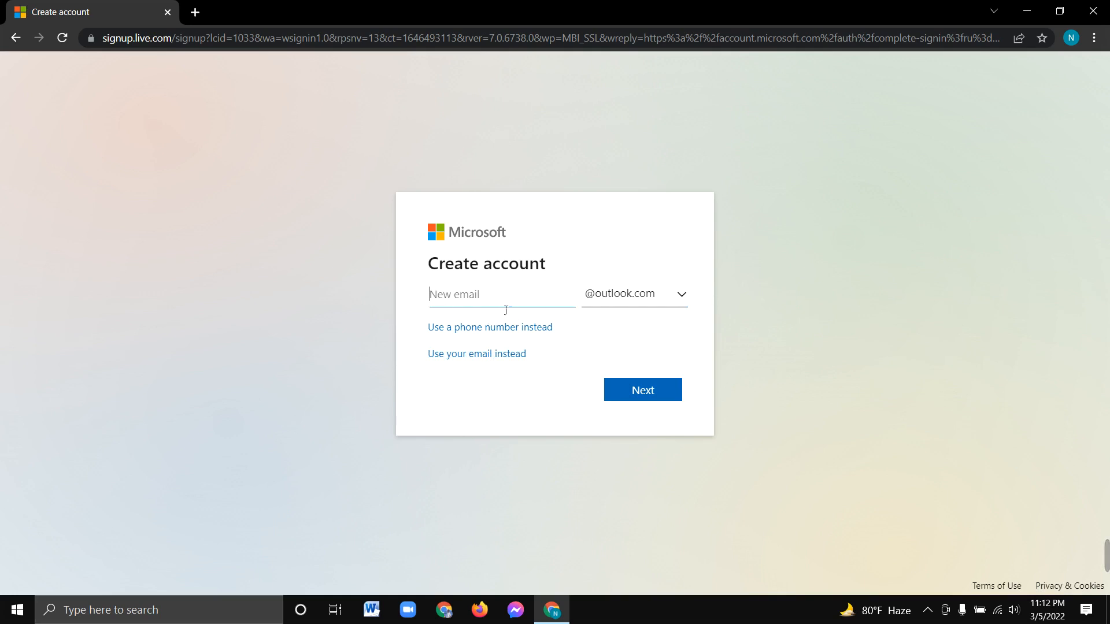
# - Copy the part before the @ of the signed-in Google account's email address, using a new browser tab
pyautogui.click(195, 12)
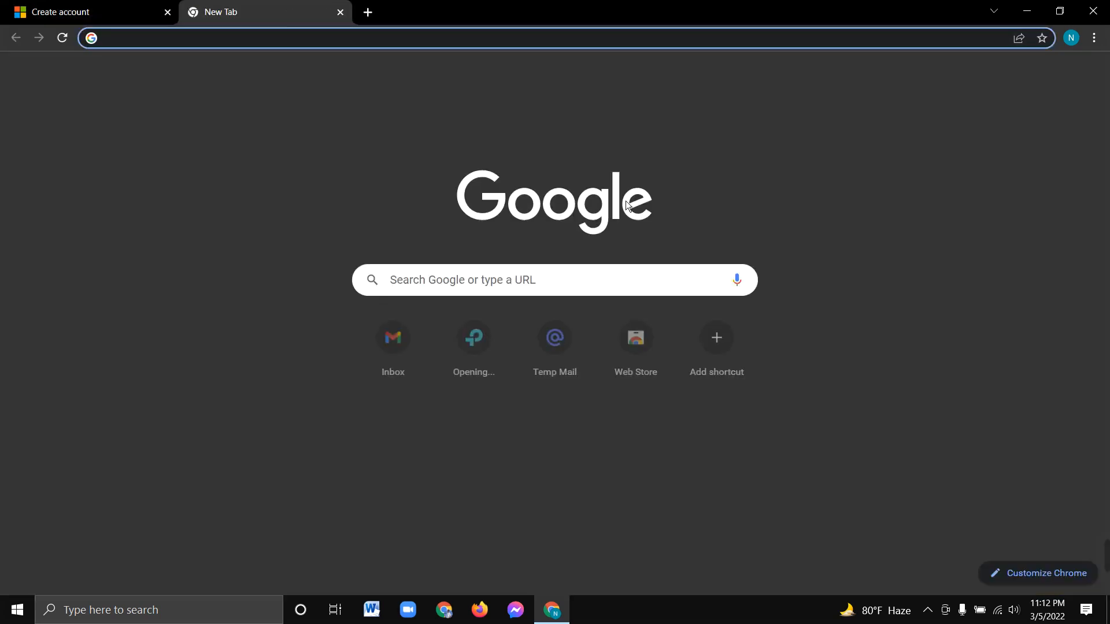
pyautogui.click(1071, 38)
pyautogui.click(1083, 79)
pyautogui.click(1085, 75)
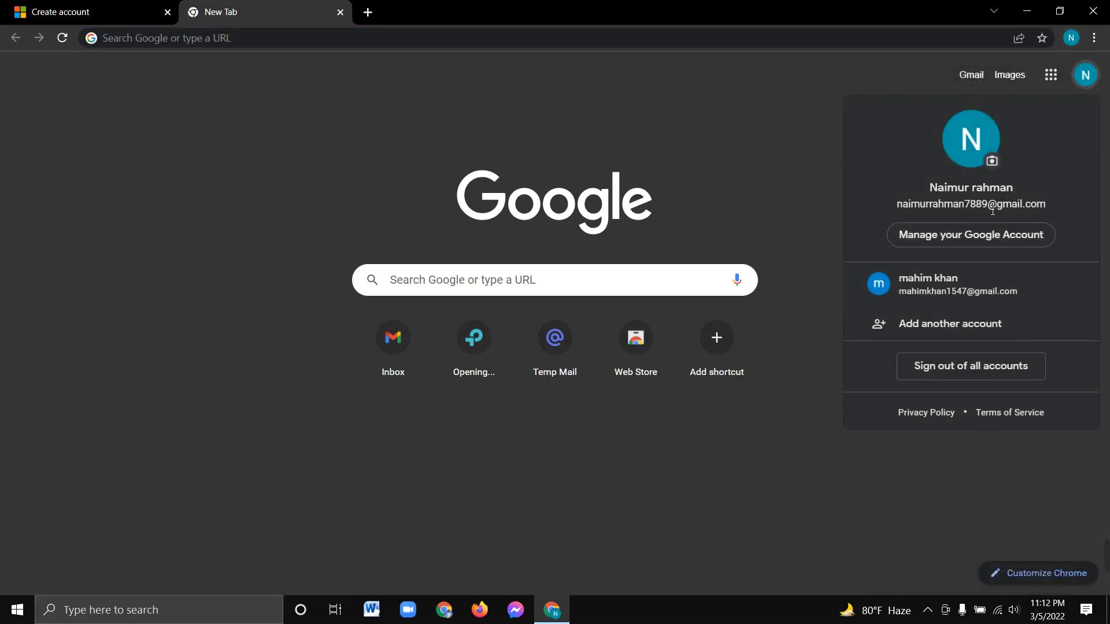
pyautogui.moveTo(991, 207); pyautogui.dragTo(879, 216)
pyautogui.hotkey('ctrl', 'c')
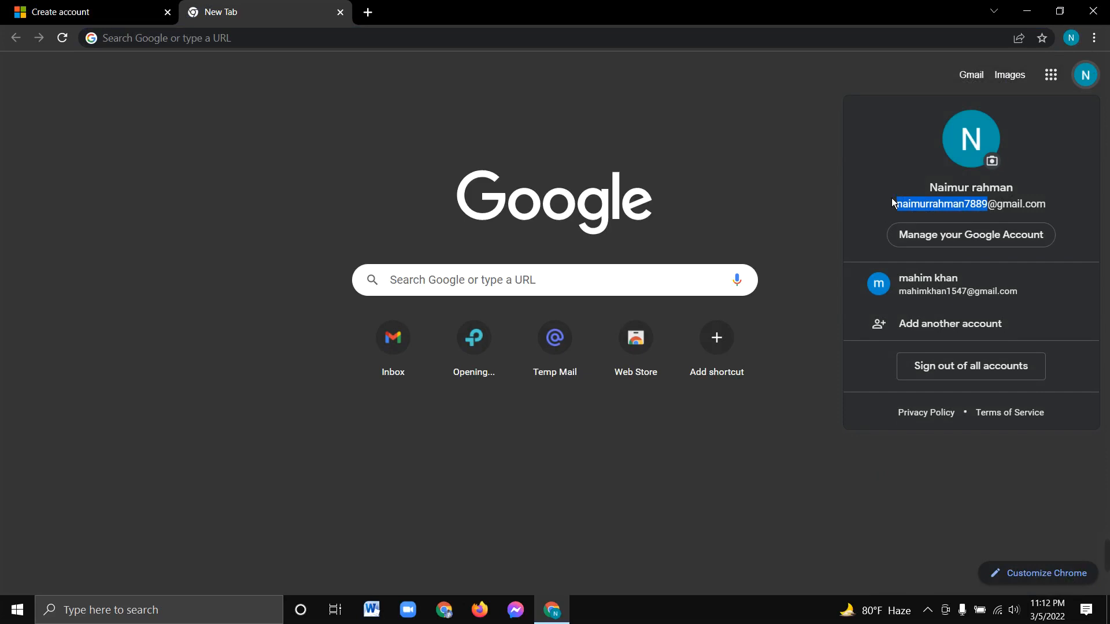
pyautogui.click(126, 18)
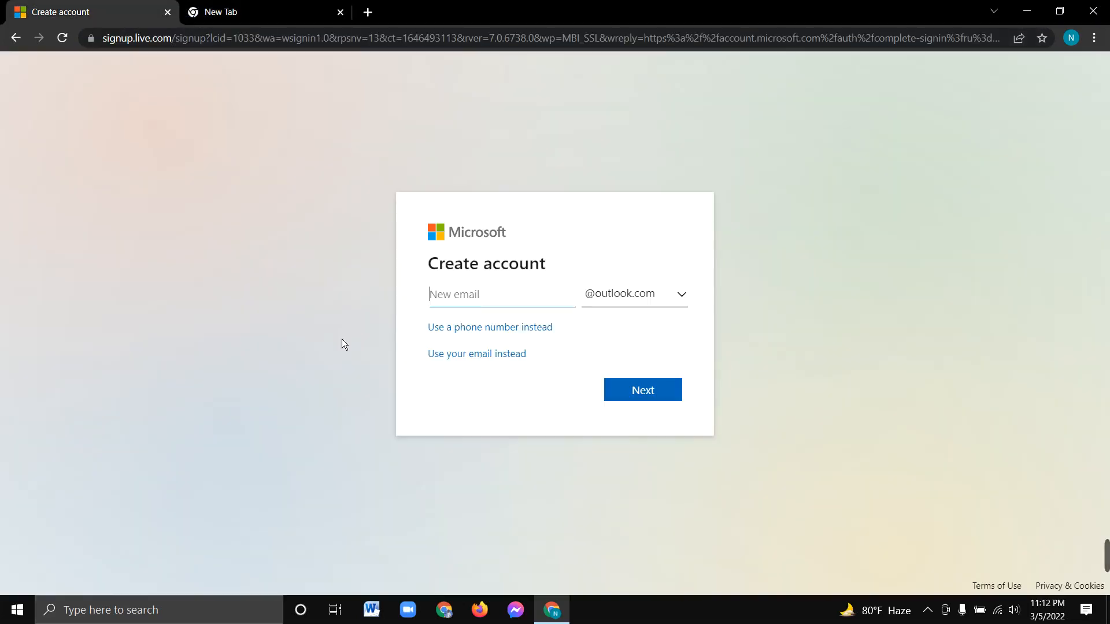
pyautogui.hotkey('ctrl', 'v')
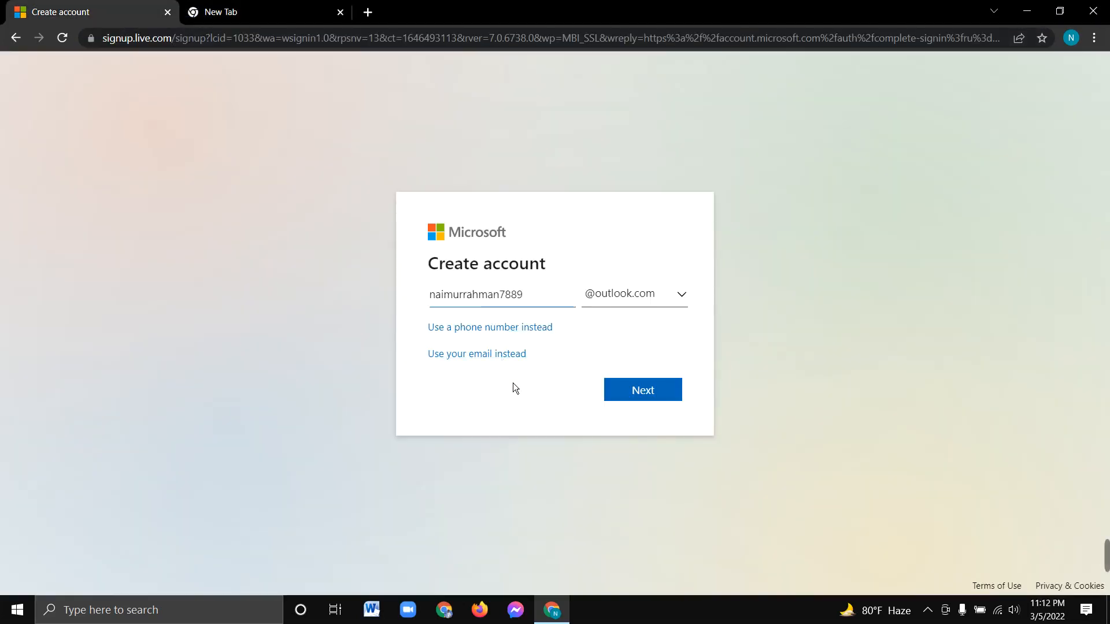
pyautogui.click(645, 391)
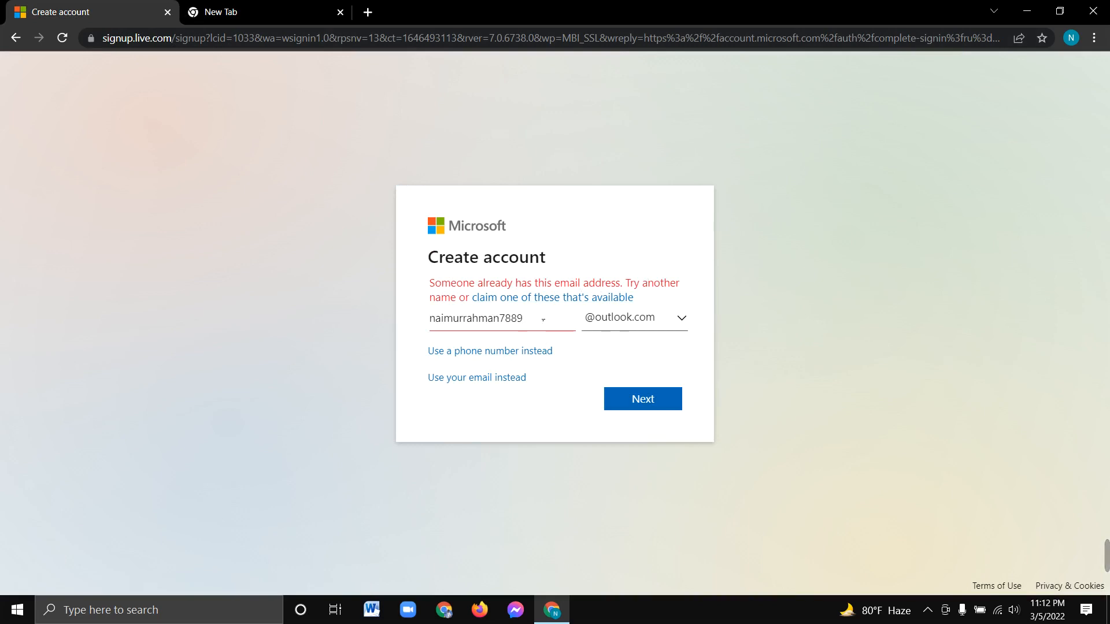
# - Replace the digits ending the new Outlook email name with a different number and submit the address
pyautogui.press('BackSpace')
pyautogui.press('BackSpace')
pyautogui.press('BackSpace')
pyautogui.press('BackSpace')
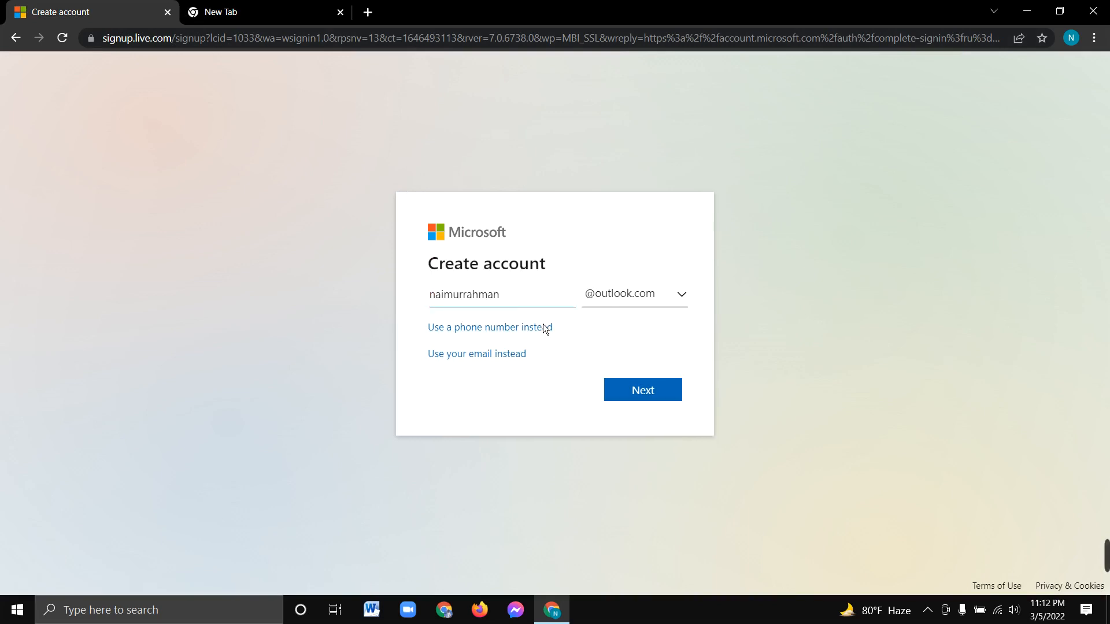
pyautogui.write('1')
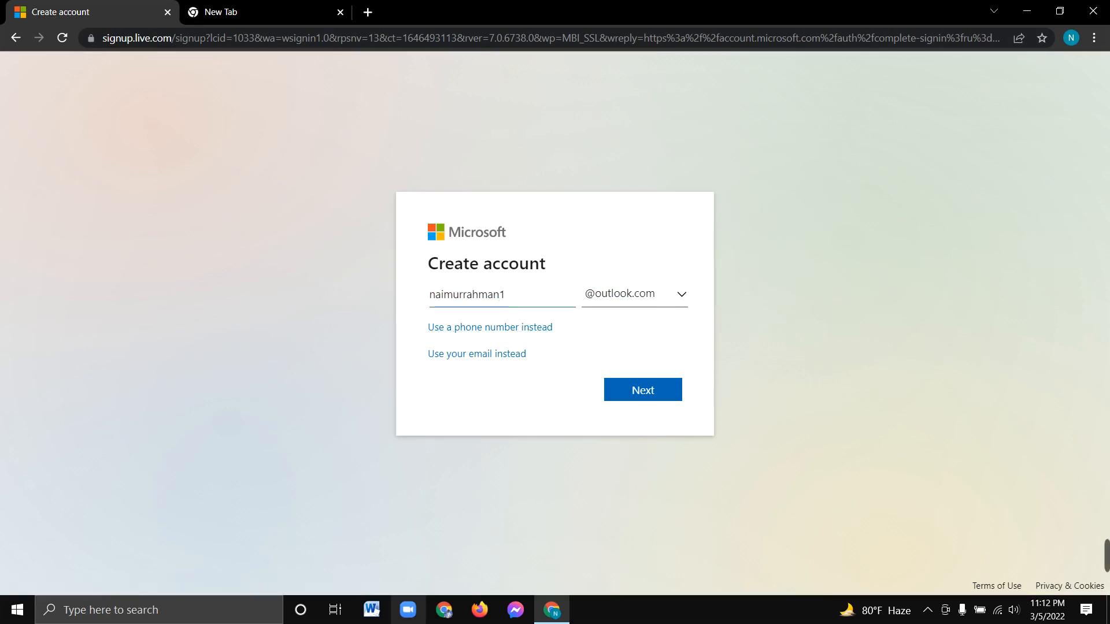
pyautogui.write('245')
pyautogui.click(659, 391)
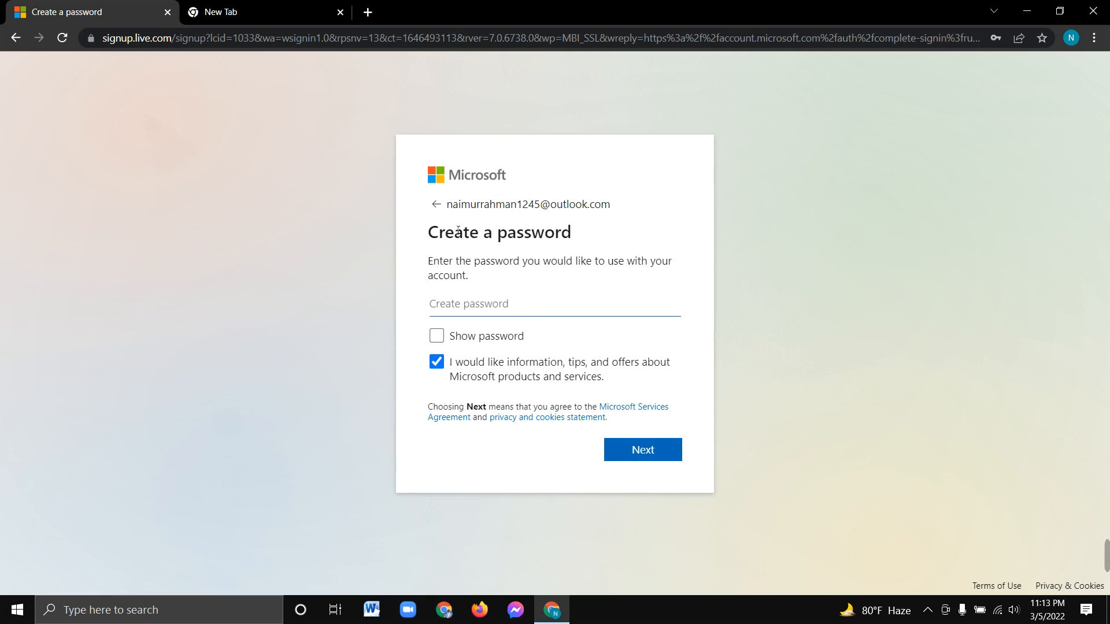
# - Enter and submit a password for the new Microsoft account, and save it in the browser
pyautogui.click(485, 306)
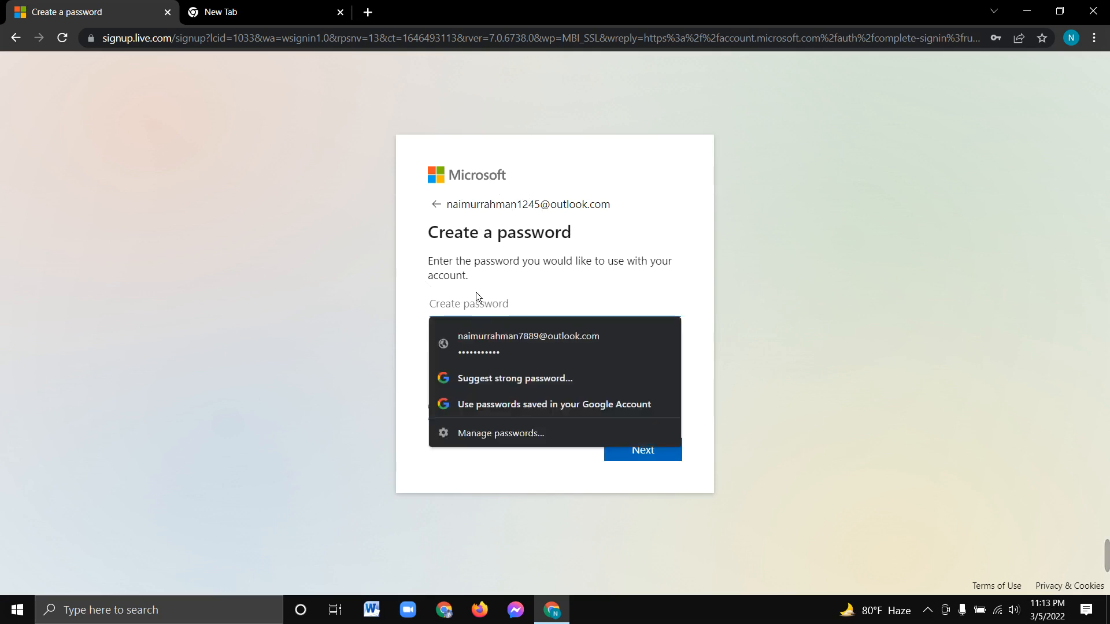
pyautogui.write('••••••')
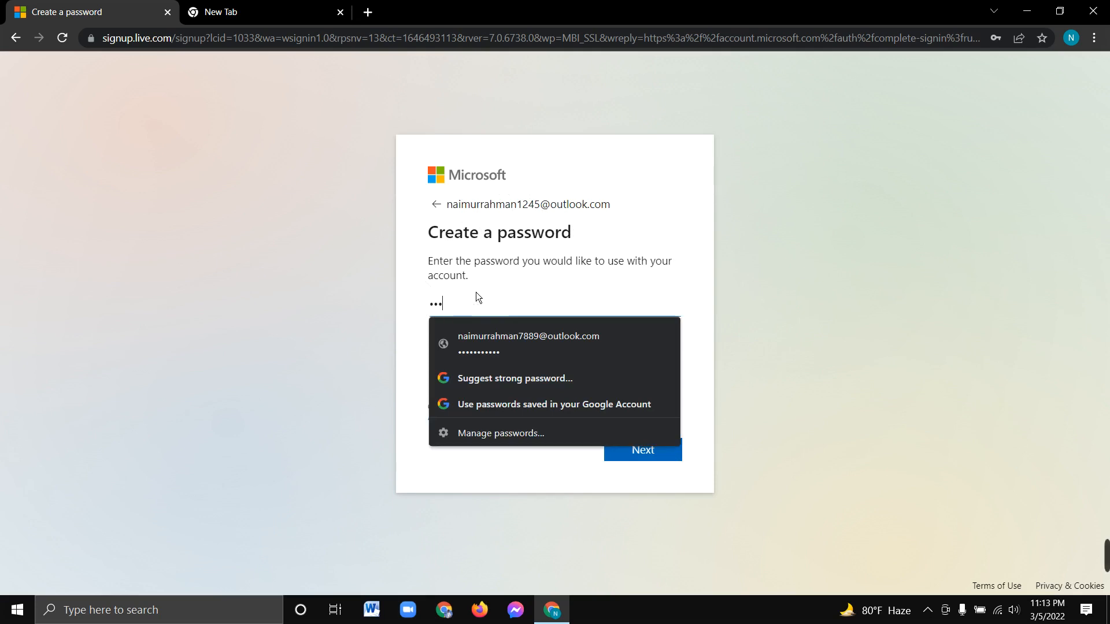
pyautogui.write('•••')
pyautogui.click(262, 293)
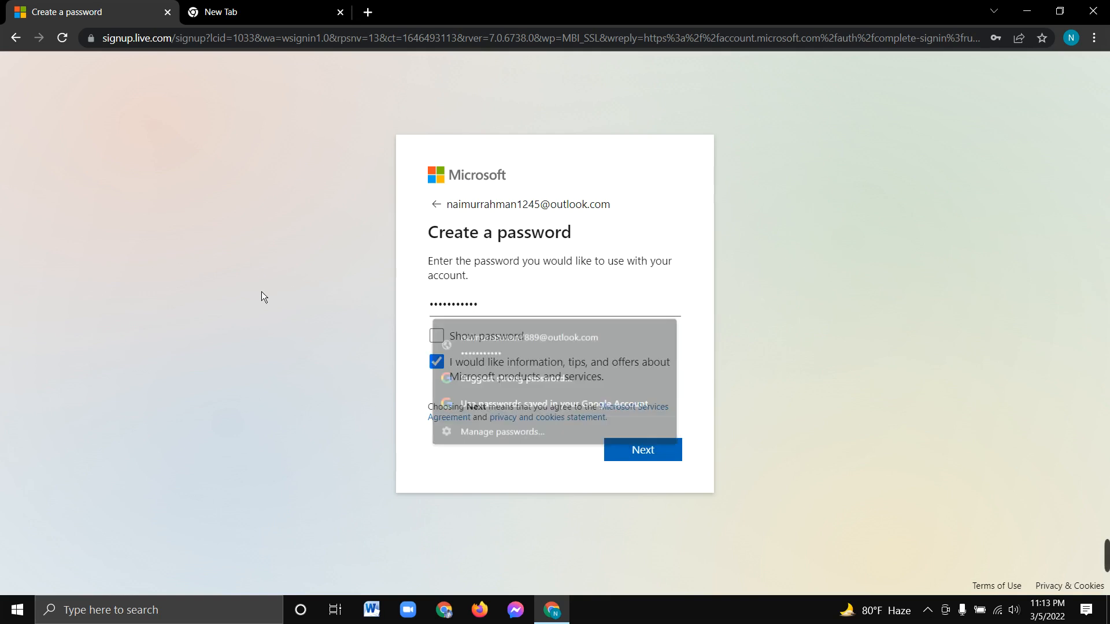
pyautogui.click(648, 451)
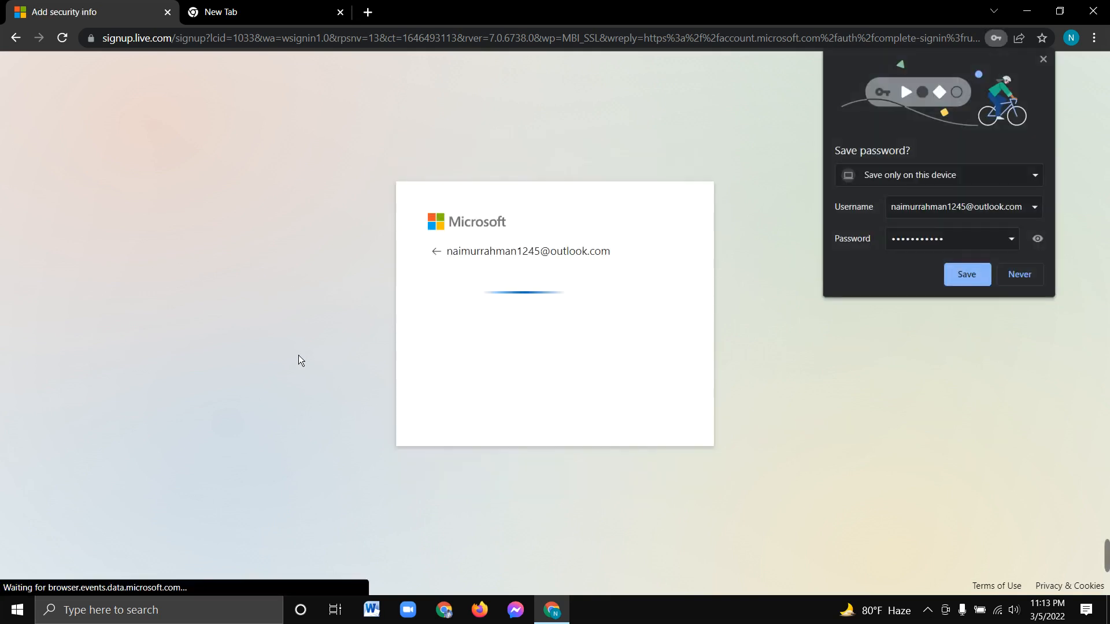
pyautogui.click(948, 283)
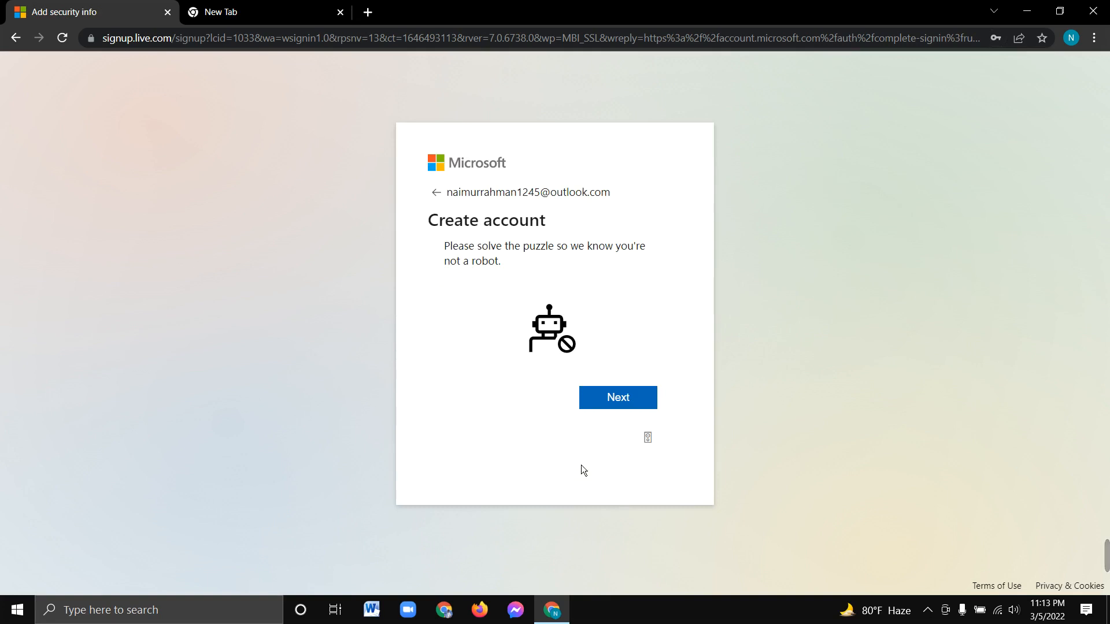
# - Start the robot-check puzzle and solve each round by picking the lion
pyautogui.click(638, 403)
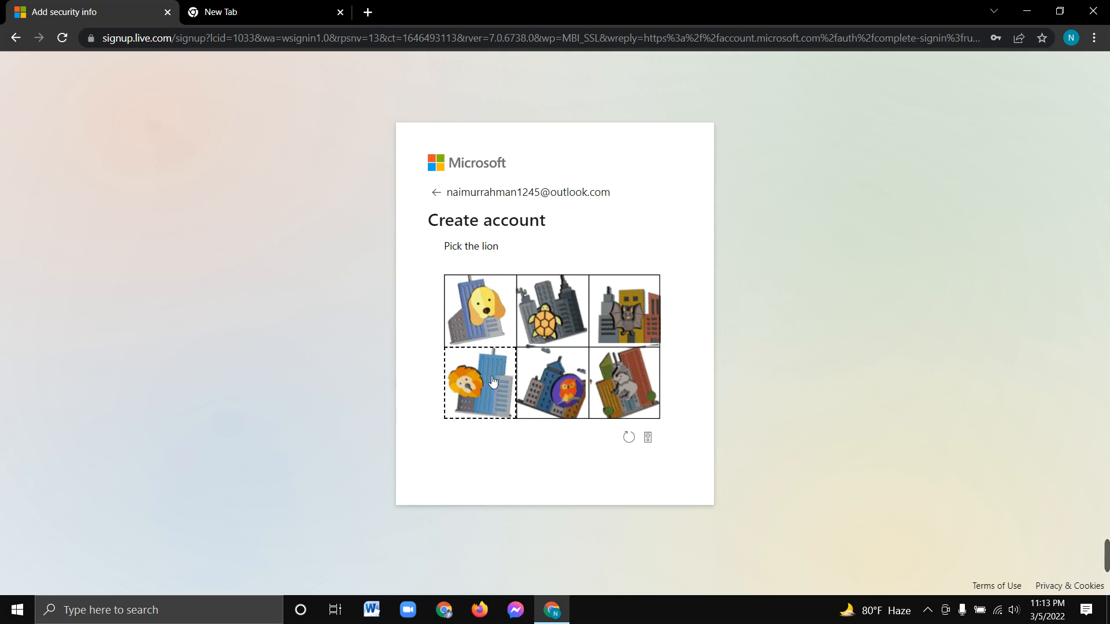
pyautogui.click(476, 395)
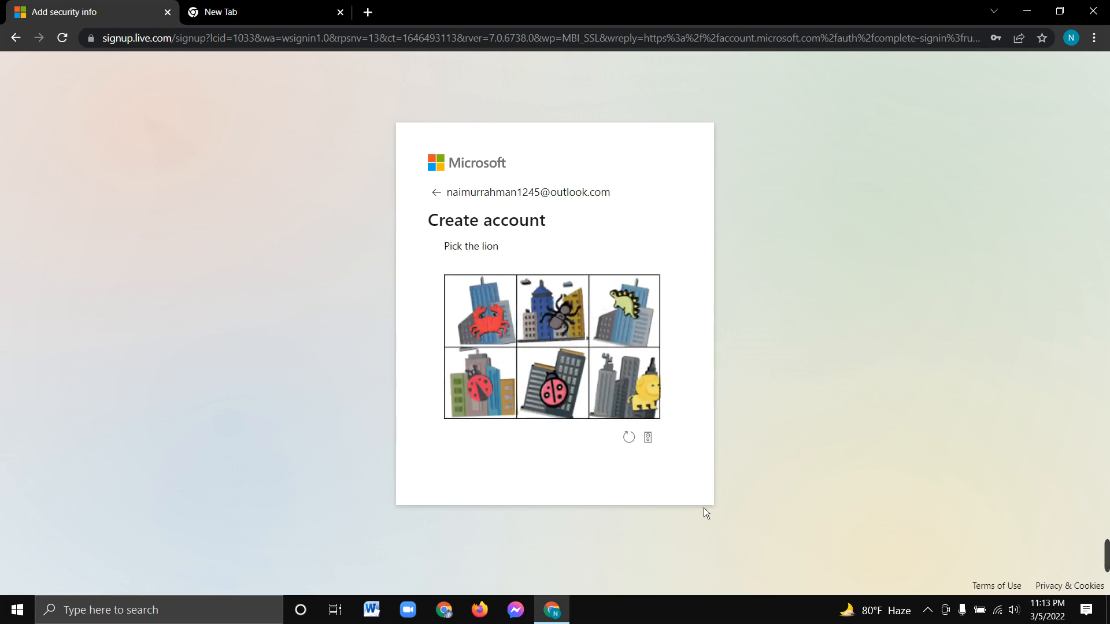
pyautogui.click(629, 401)
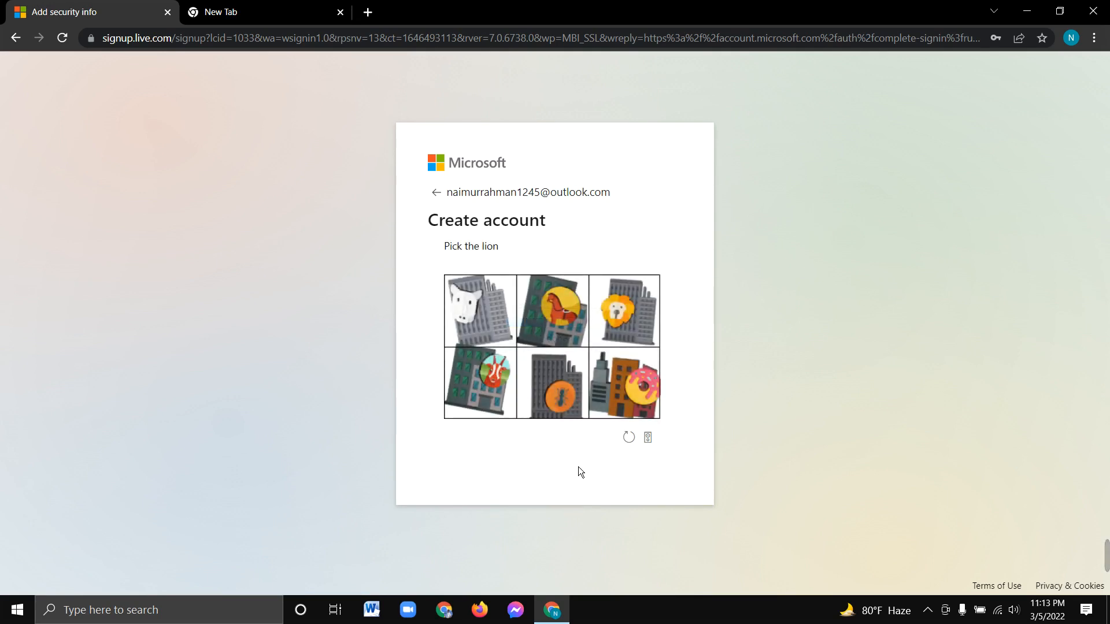
pyautogui.click(623, 324)
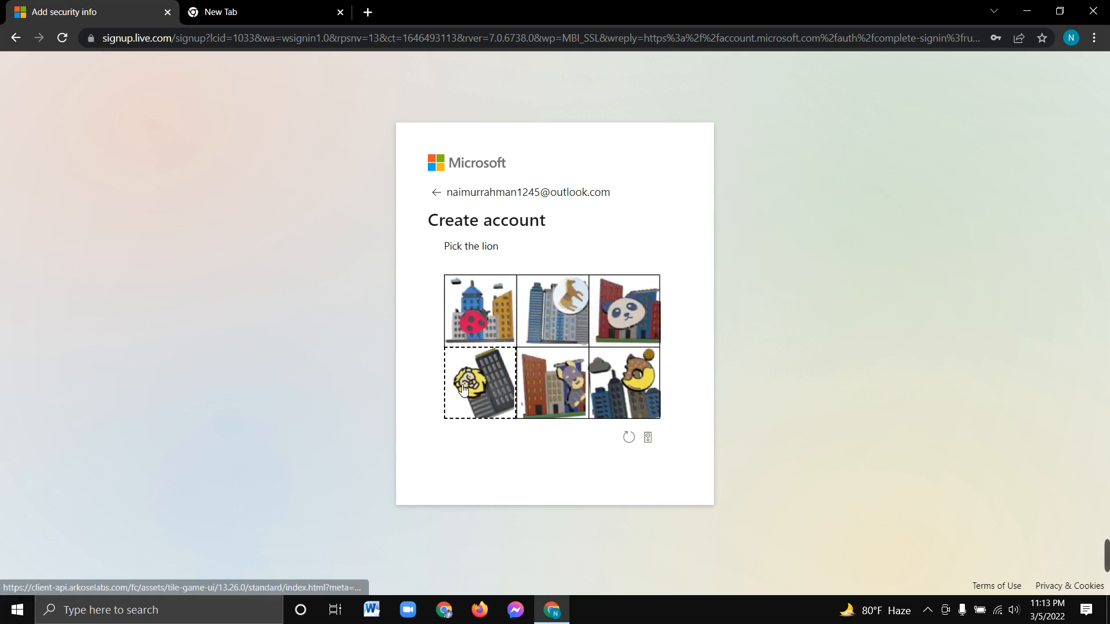
pyautogui.click(480, 399)
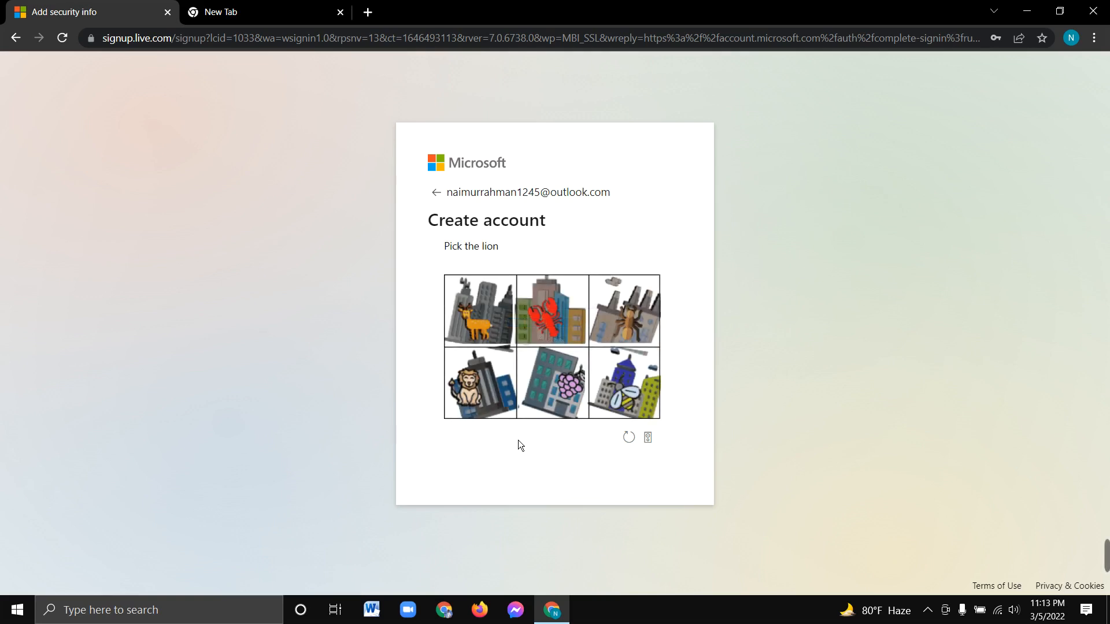
pyautogui.click(480, 393)
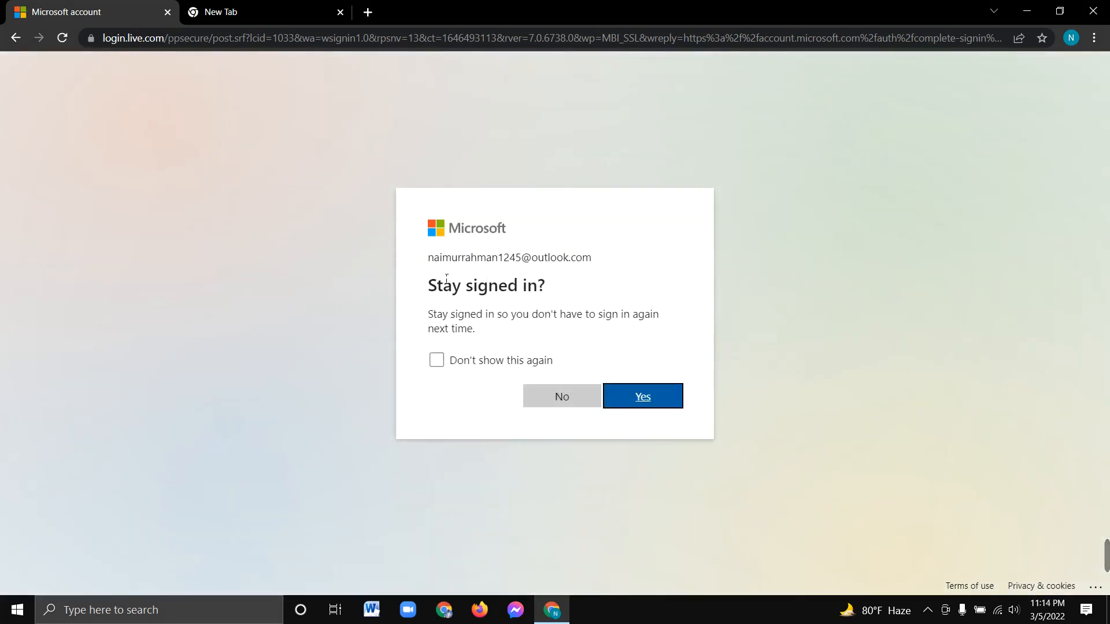
# - Choose to stay signed in to the new Microsoft account
pyautogui.moveTo(439, 267); pyautogui.dragTo(609, 258)
pyautogui.click(637, 248)
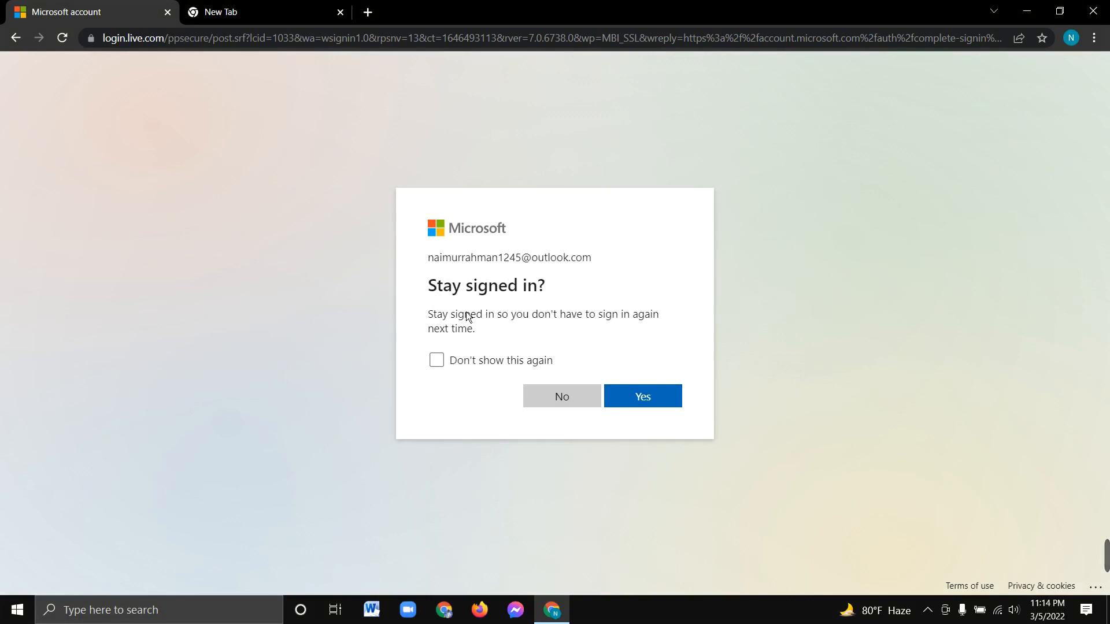
pyautogui.moveTo(442, 286); pyautogui.dragTo(567, 295)
pyautogui.click(625, 289)
pyautogui.click(647, 399)
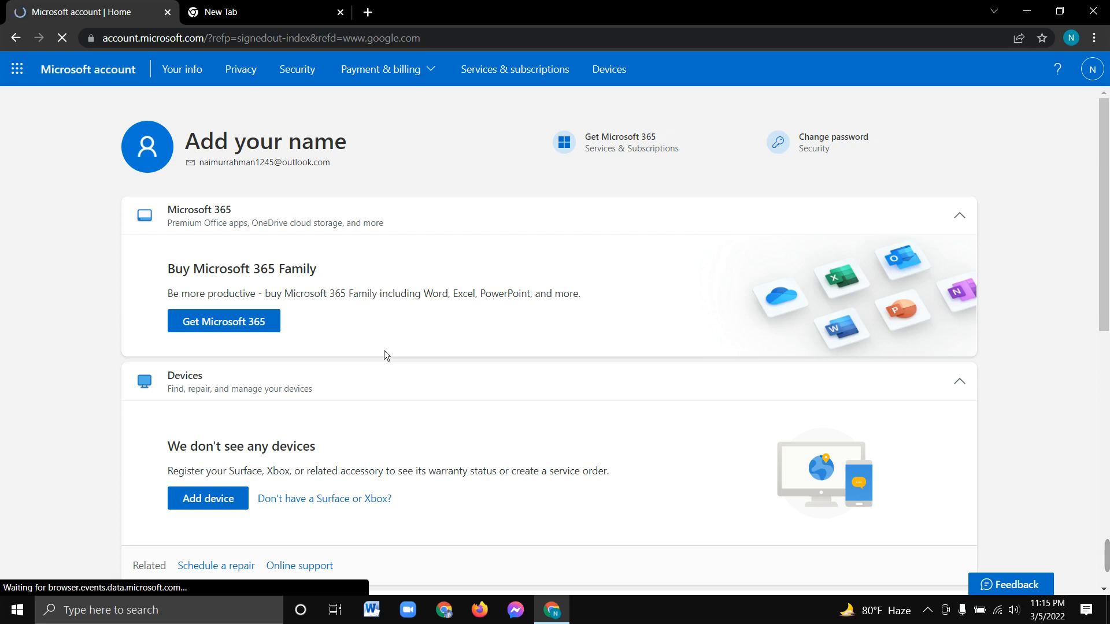
pyautogui.scroll(-1, 491, 330)
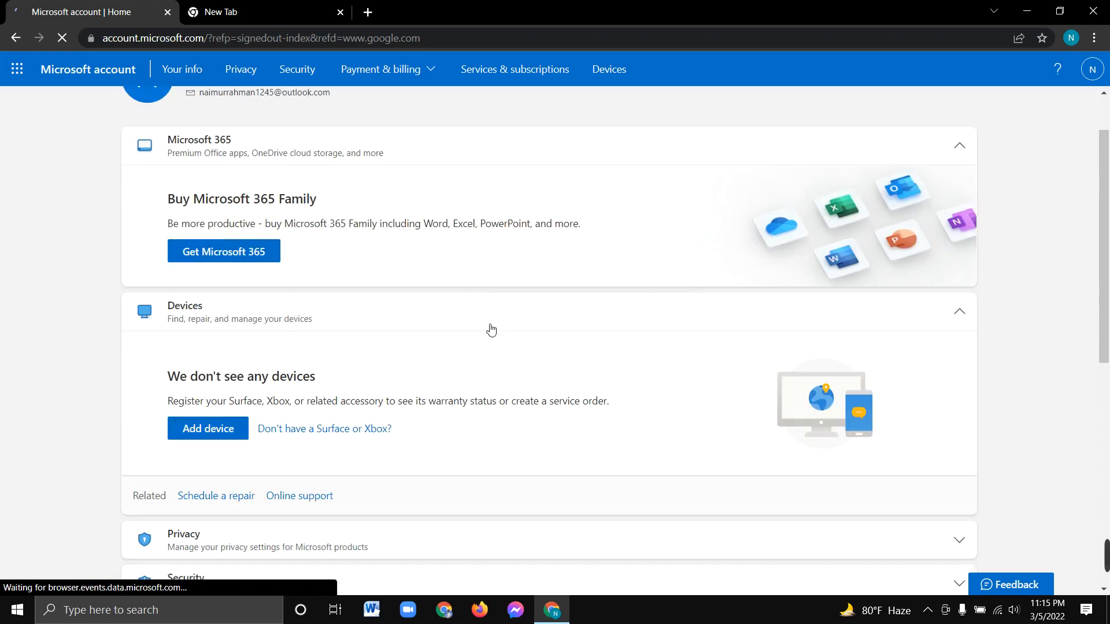
pyautogui.scroll(-7, 383, 258)
pyautogui.scroll(8, 384, 258)
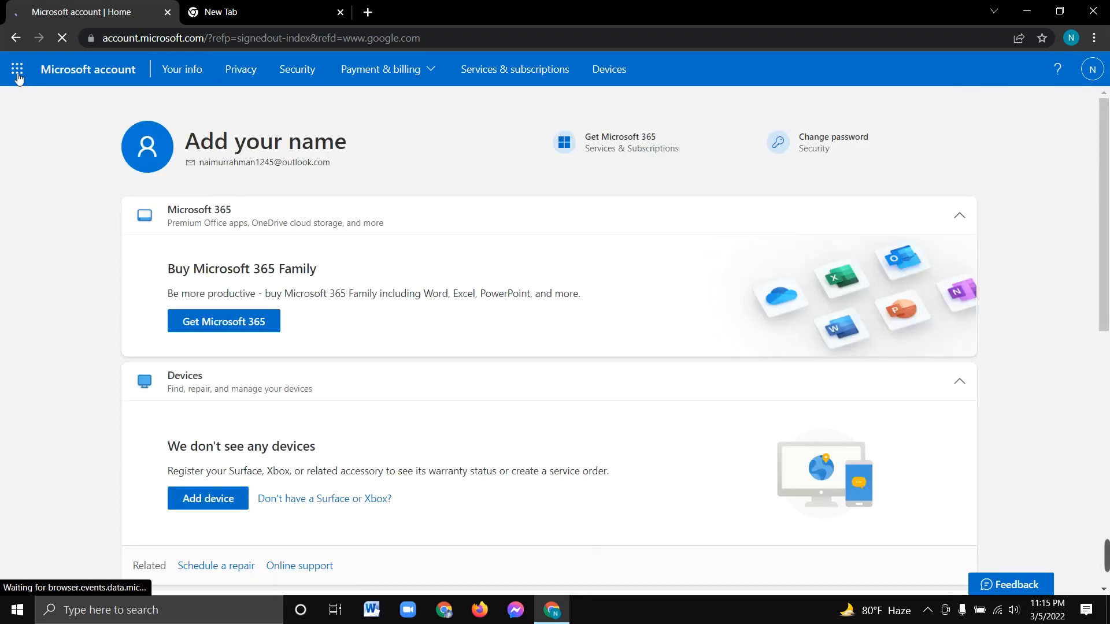
# - Open the account's Your info page and look through its profile, account, language and linked profile sections
pyautogui.moveTo(1101, 546)
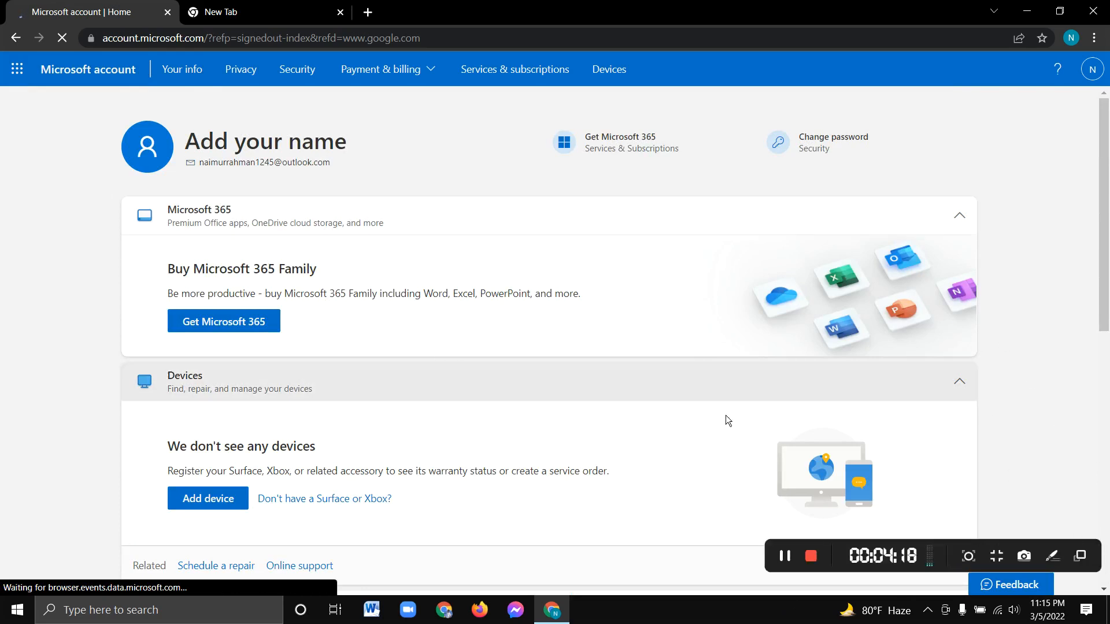
pyautogui.click(185, 73)
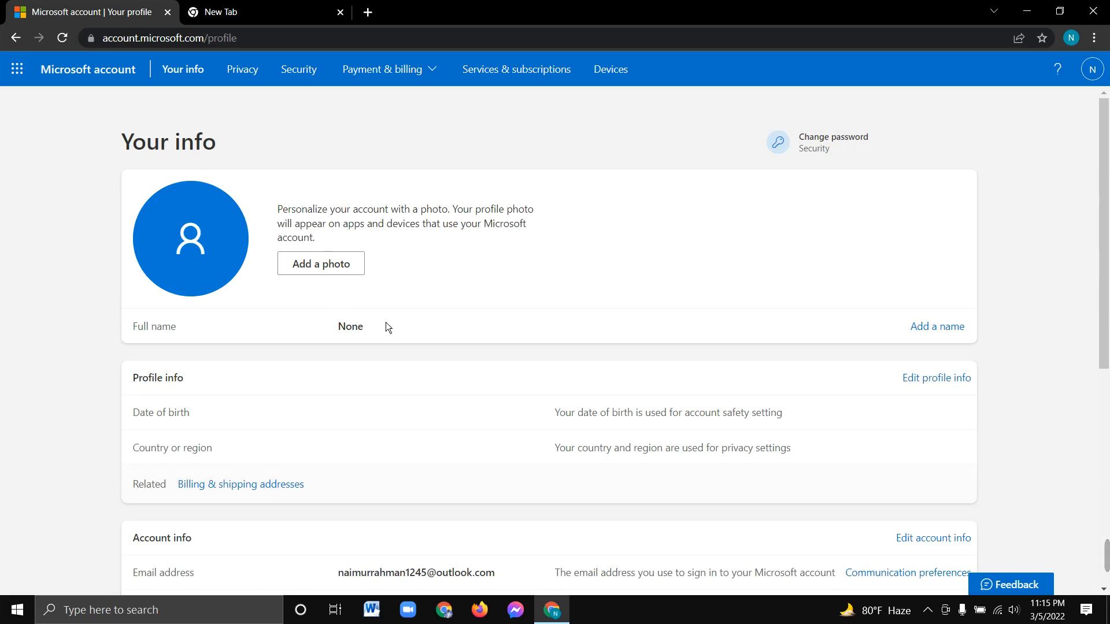
pyautogui.scroll(-7, 357, 331)
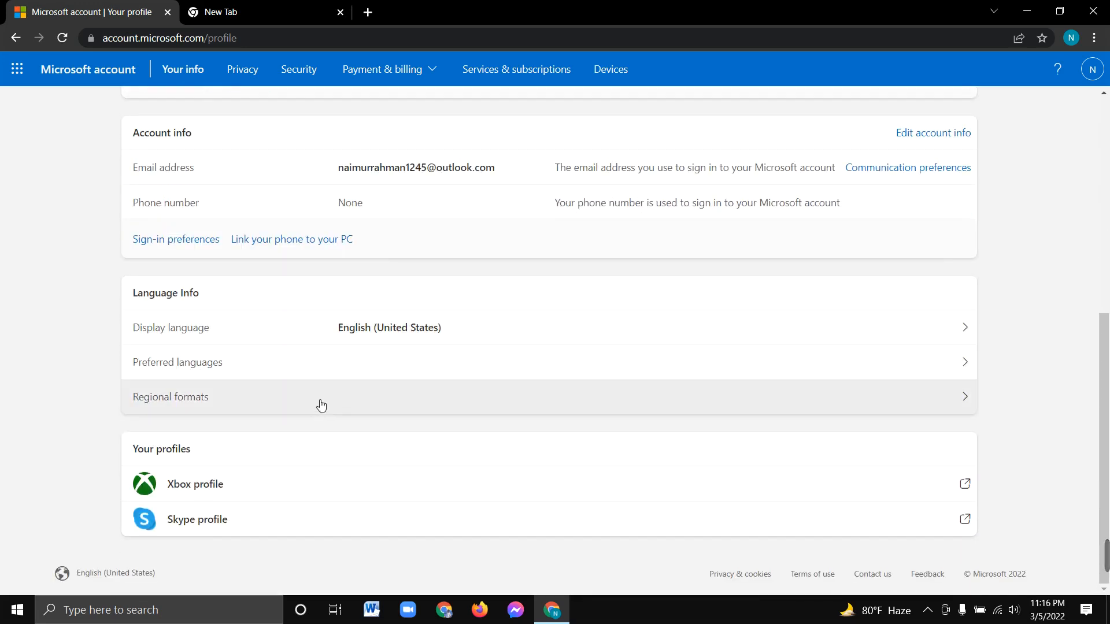
pyautogui.scroll(7, 373, 385)
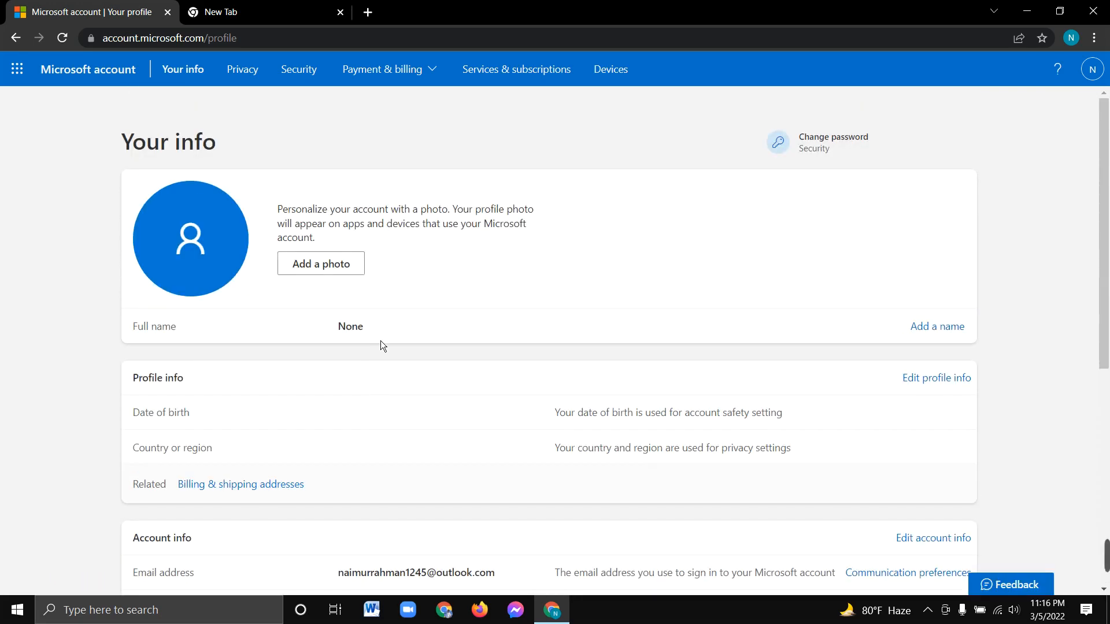
# - Visit the account's Security page and return to the Microsoft account home page
pyautogui.click(287, 70)
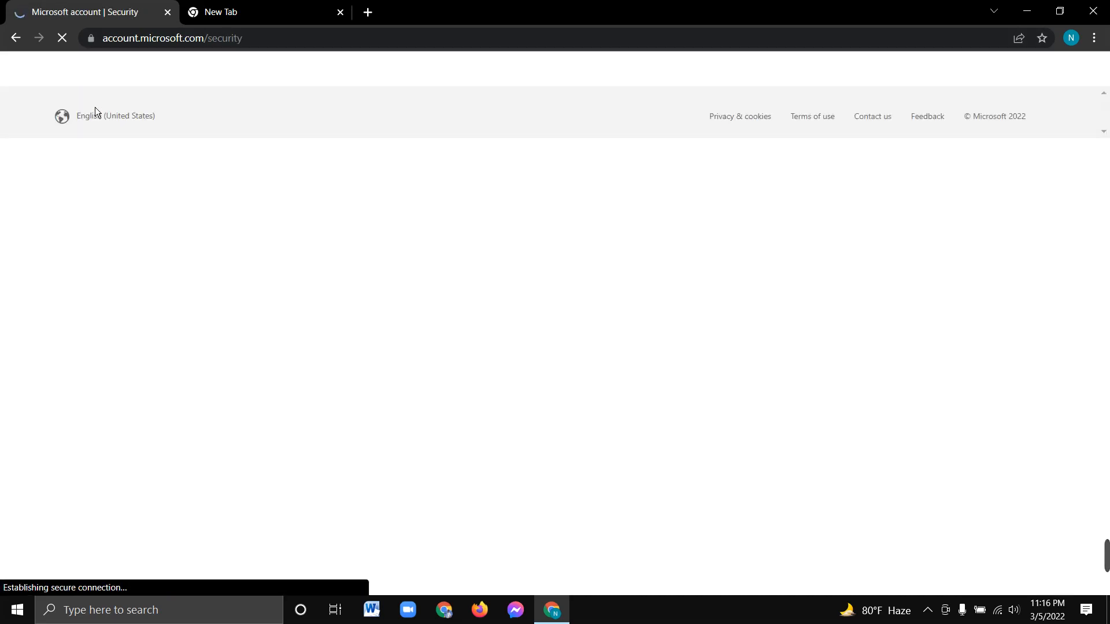
pyautogui.click(13, 38)
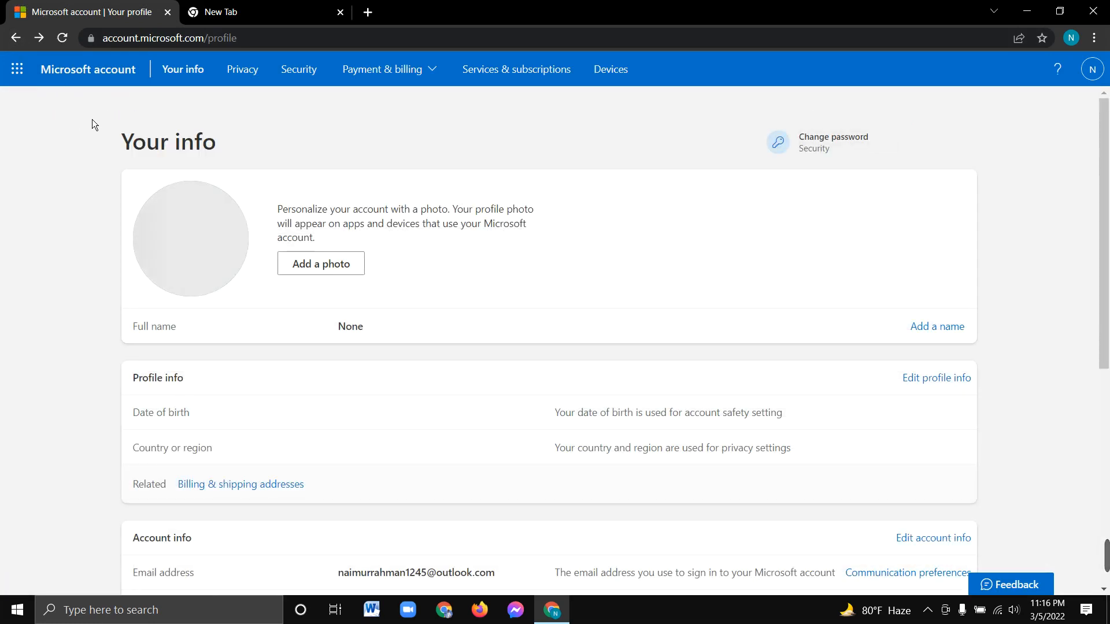
pyautogui.click(64, 70)
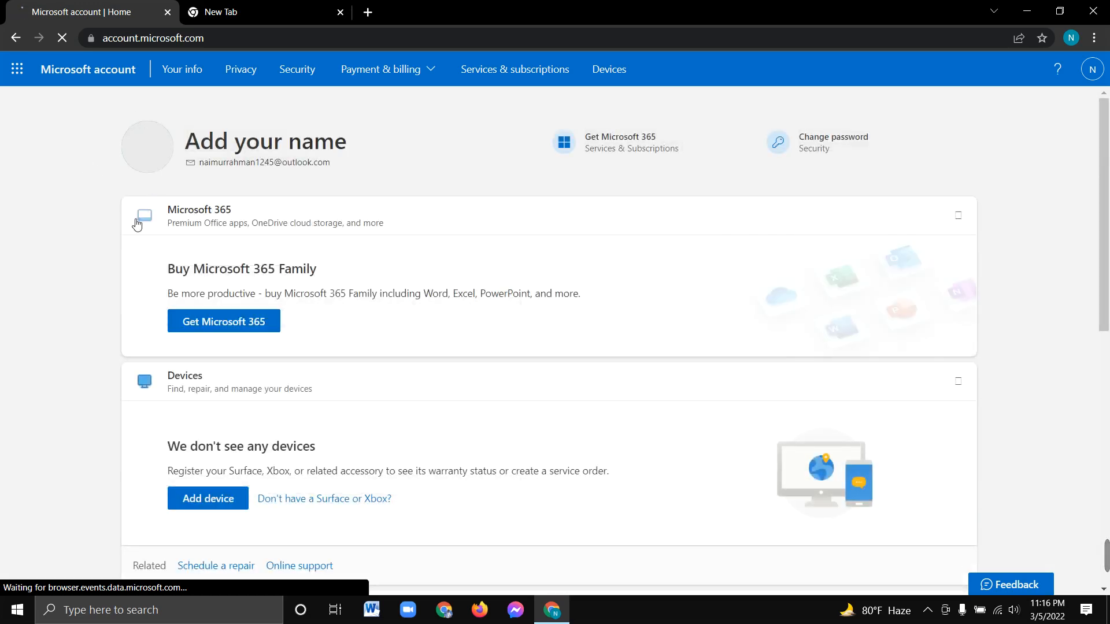
# - Look through the account home page's sections, from Microsoft 365 and Devices down to the Family, Rewards and Outlook cards
pyautogui.scroll(-9, 361, 347)
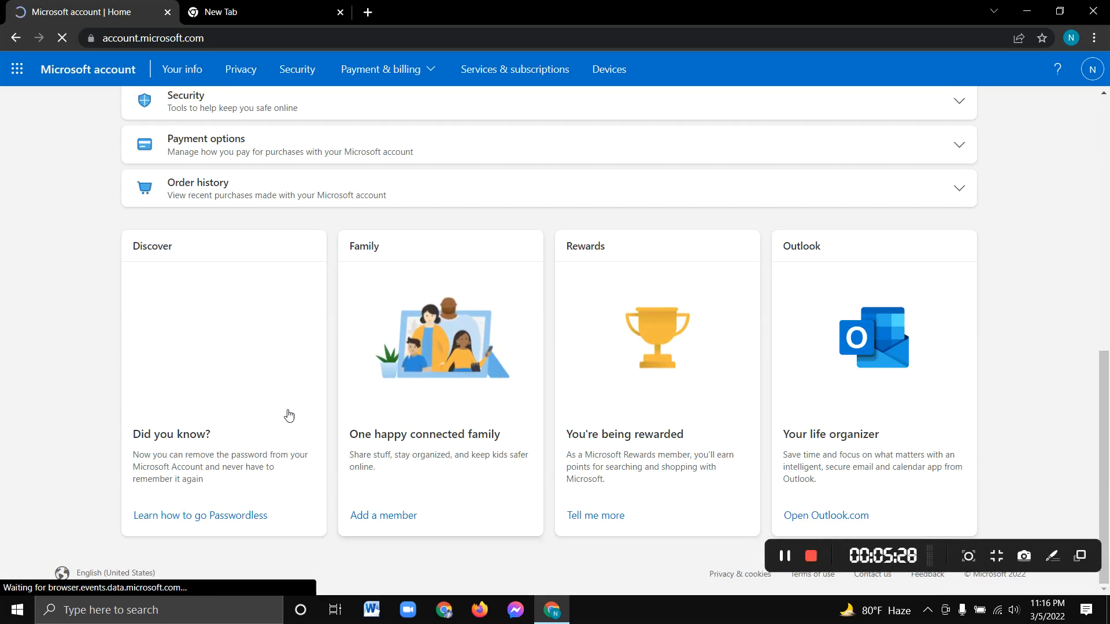
pyautogui.scroll(10, 289, 415)
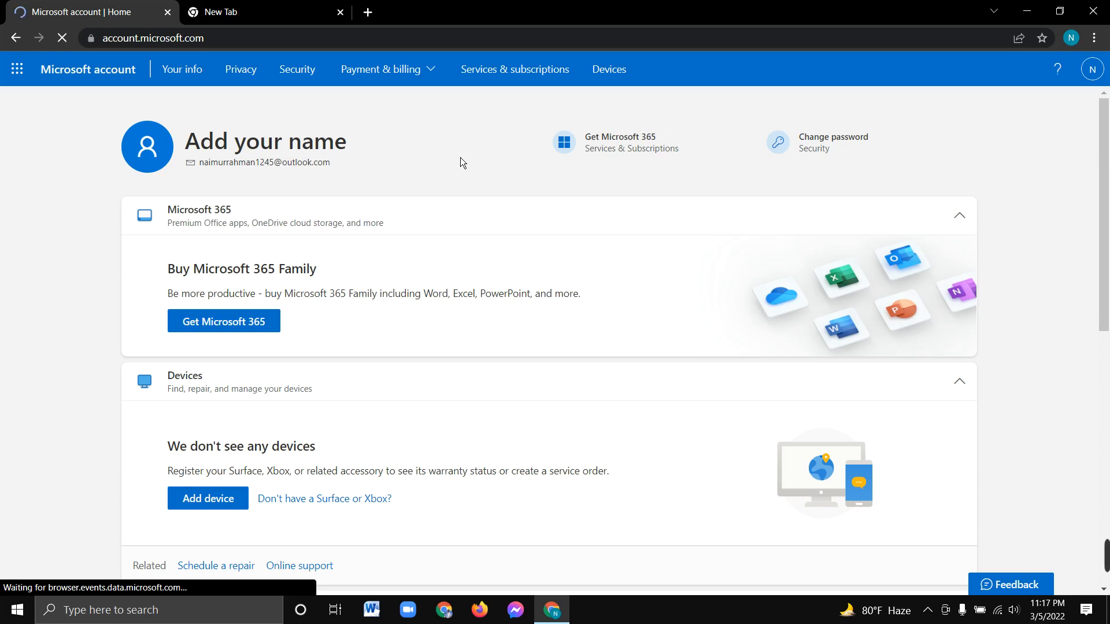
pyautogui.moveTo(1107, 556)
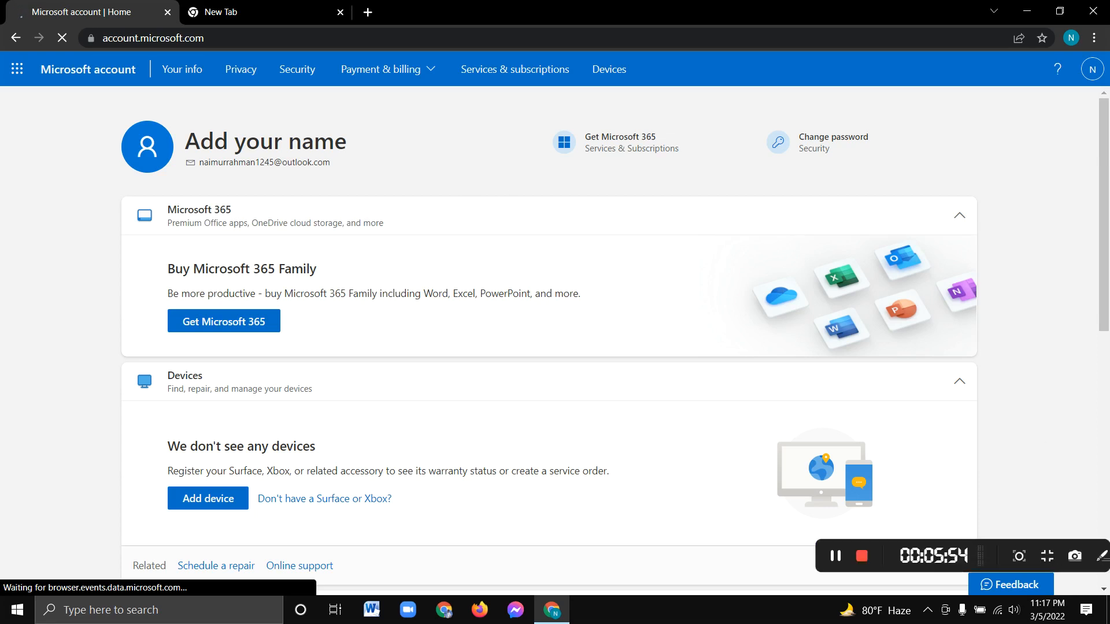